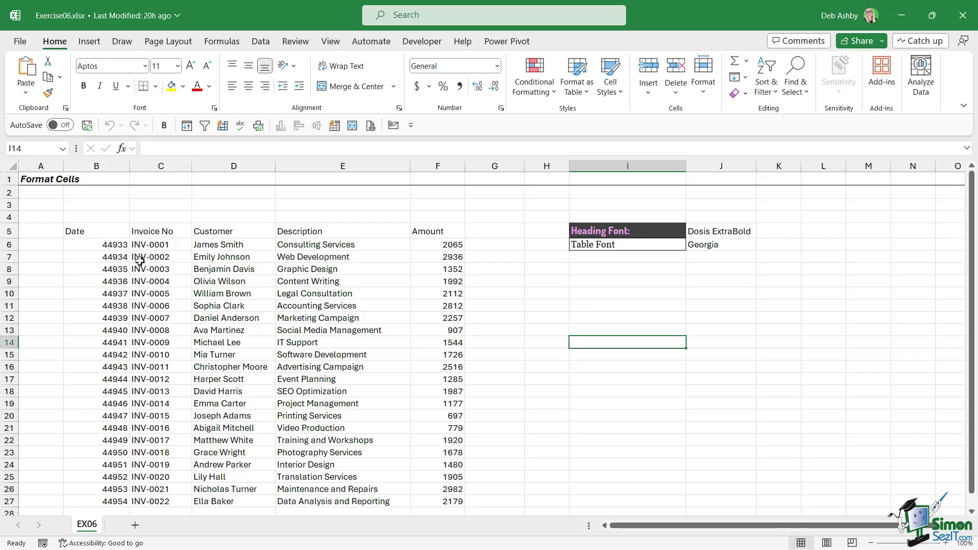
# Step: Set the header row B5:F5, Date through Amount, to Dosis ExtraBold
pyautogui.click(81, 232)
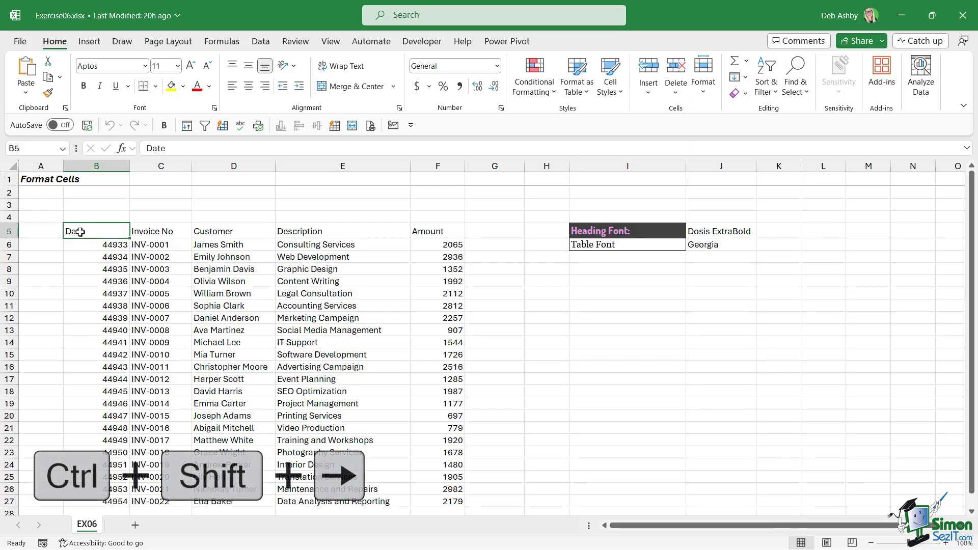
pyautogui.hotkey('ctrl', 'shift', 'Right')
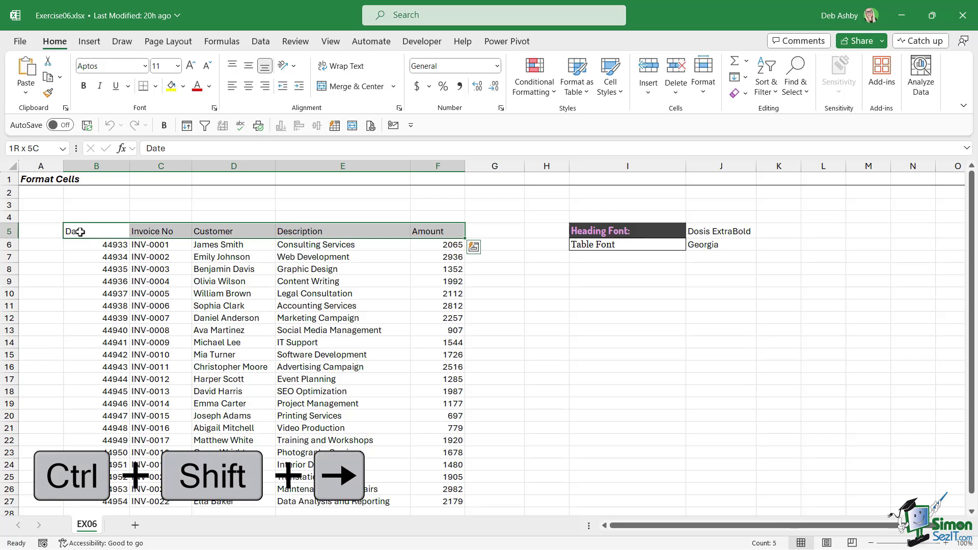
pyautogui.click(131, 70)
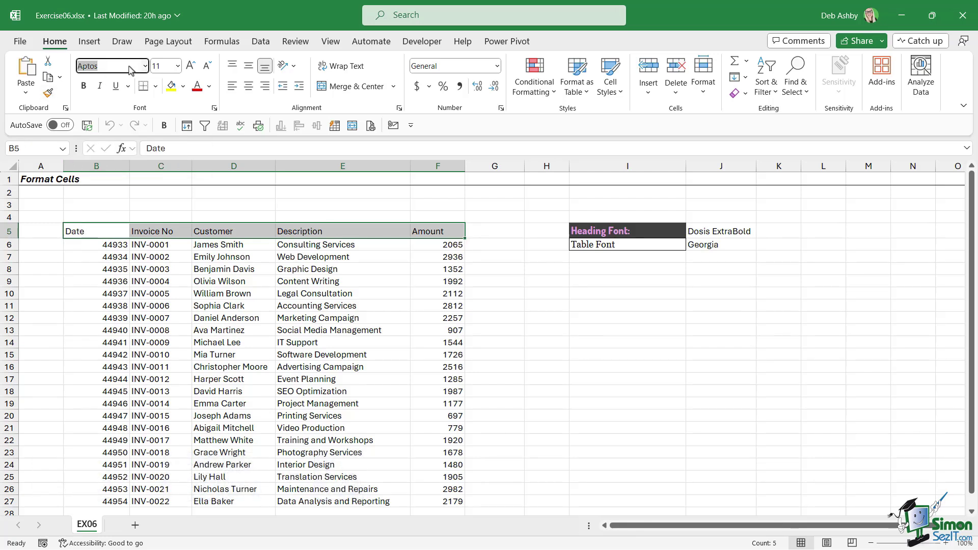
pyautogui.write('Dosis ExtraBold')
pyautogui.press('Return')
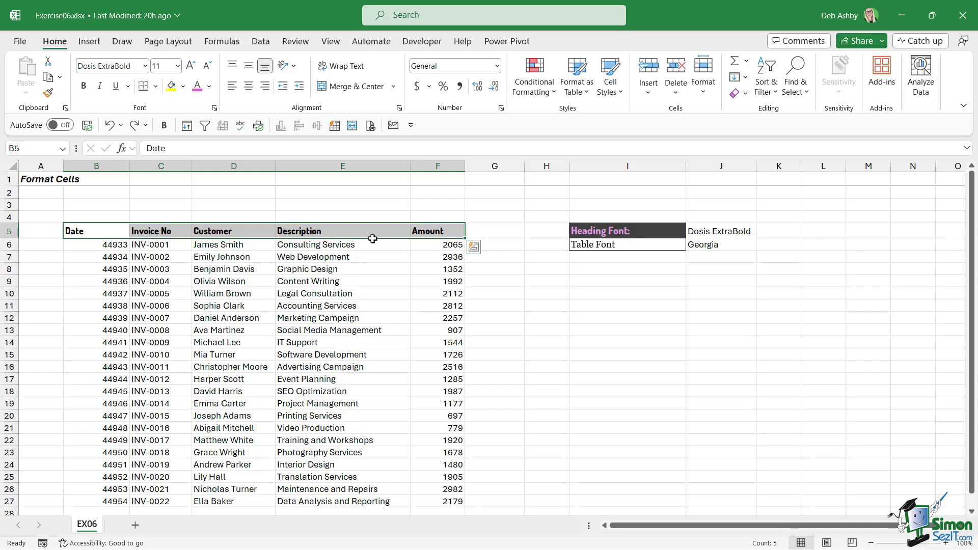
# Step: Format-paint the Heading Font: cell's dark fill and pink text onto headings B5:F5
pyautogui.click(210, 87)
pyautogui.click(367, 113)
pyautogui.click(628, 231)
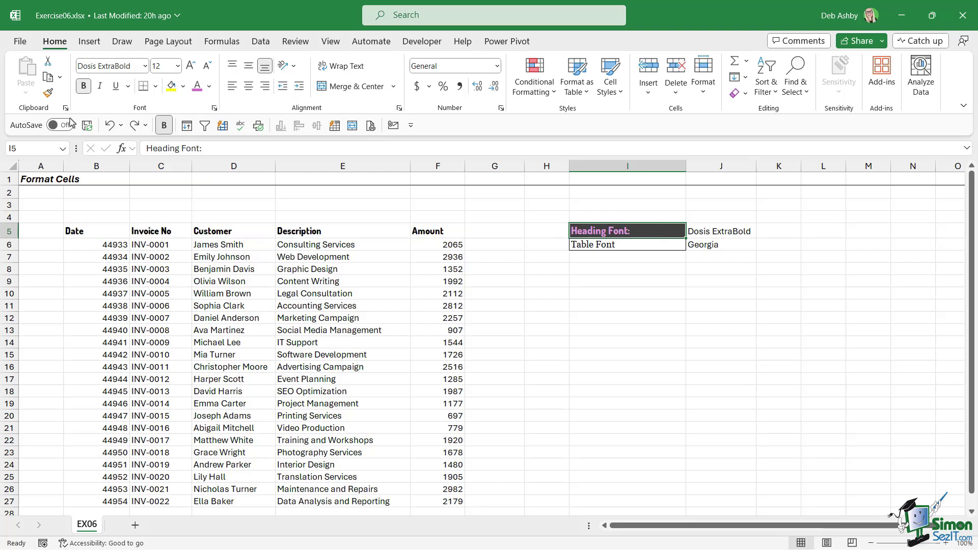
pyautogui.click(48, 92)
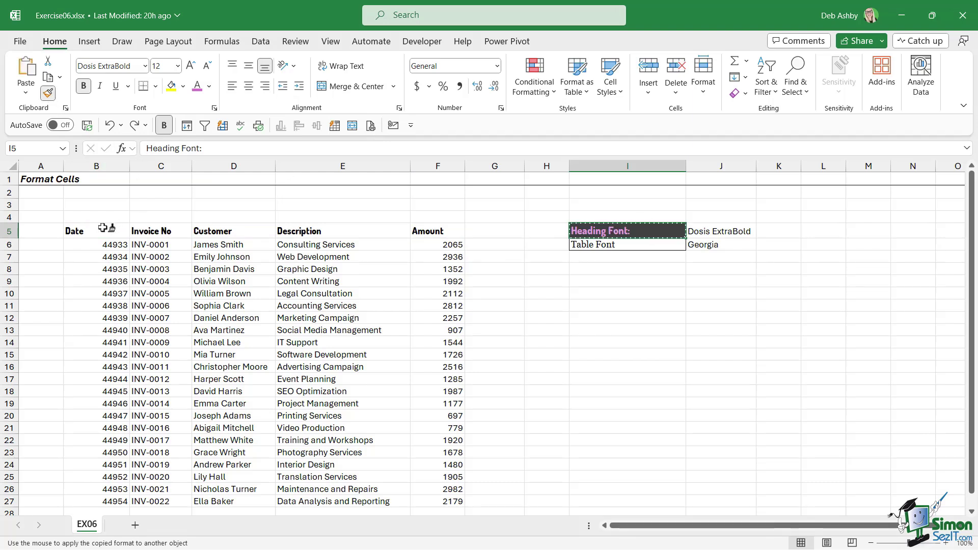
pyautogui.moveTo(84, 230); pyautogui.dragTo(448, 231)
pyautogui.click(376, 281)
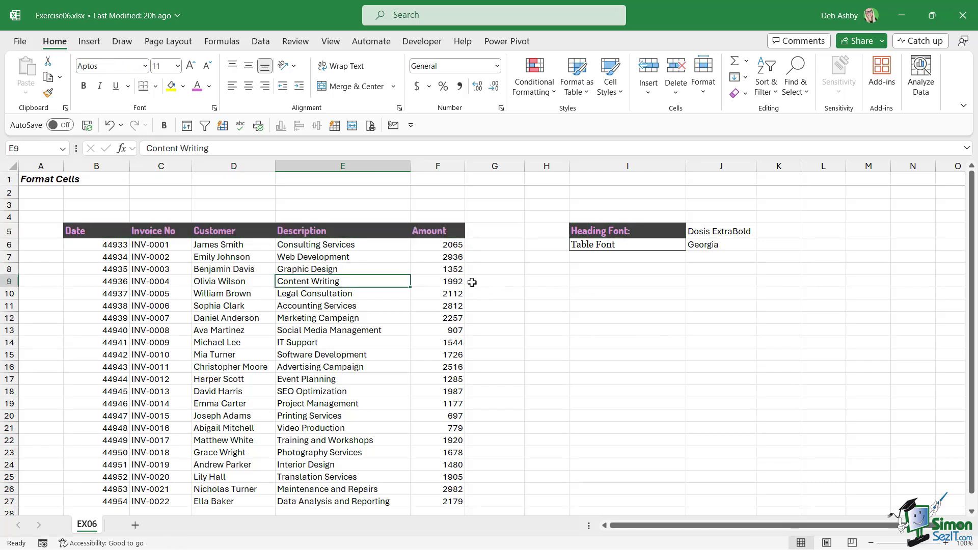
# Step: Select the invoice body B6:F27 and change its font to Georgia
pyautogui.click(88, 247)
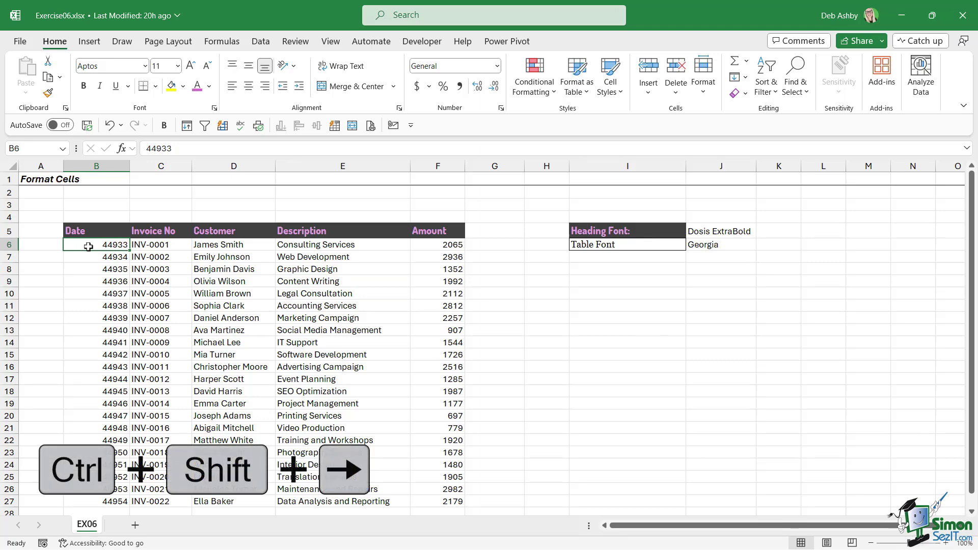
pyautogui.hotkey('ctrl', 'shift', 'Right')
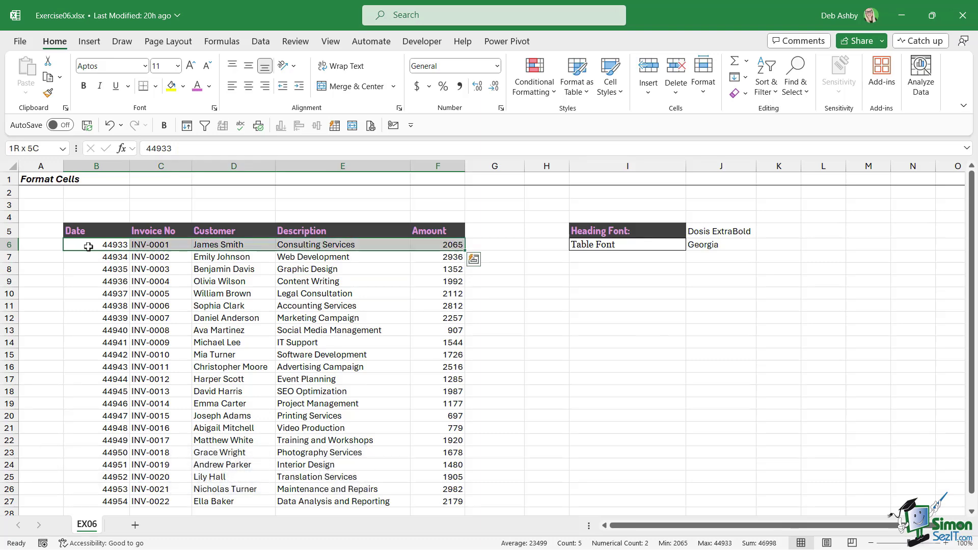
pyautogui.hotkey('ctrl', 'shift', 'Down')
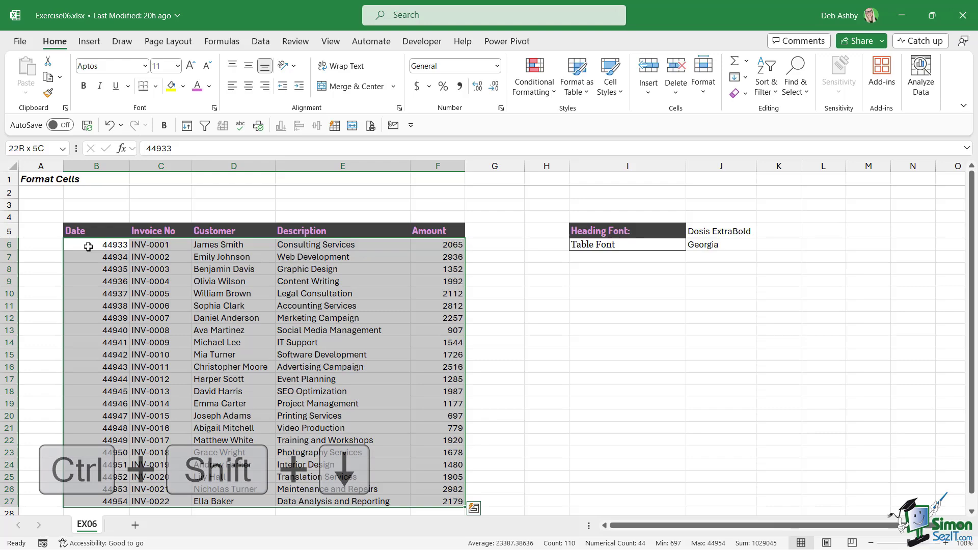
pyautogui.click(102, 68)
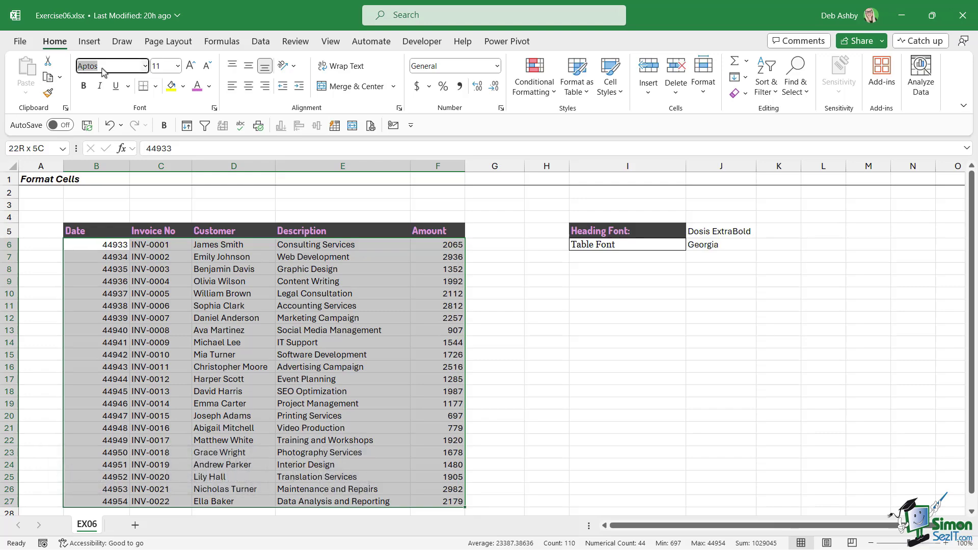
pyautogui.write('Georgia')
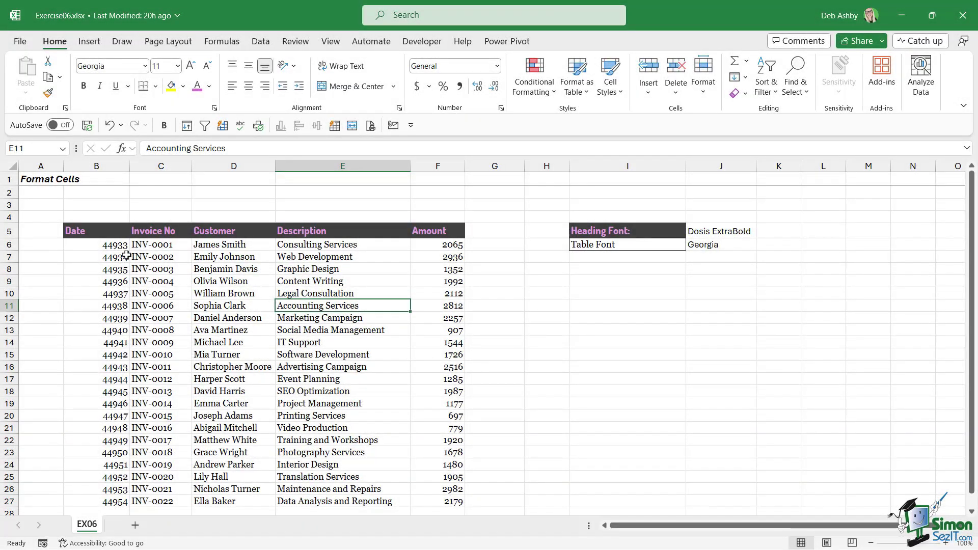
# Step: Format column B as Short Date and column F as Accounting currency
pyautogui.click(109, 165)
pyautogui.click(437, 165)
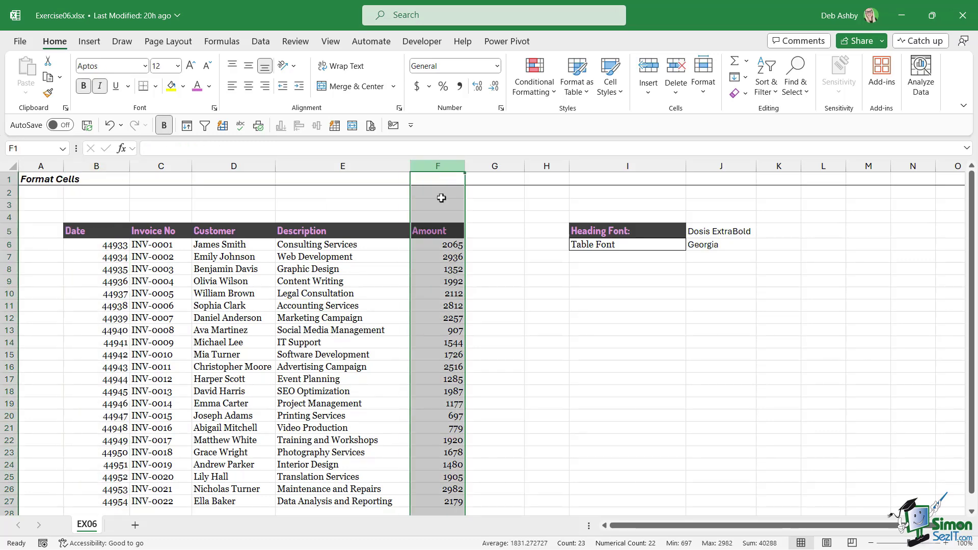
pyautogui.click(219, 318)
pyautogui.click(113, 166)
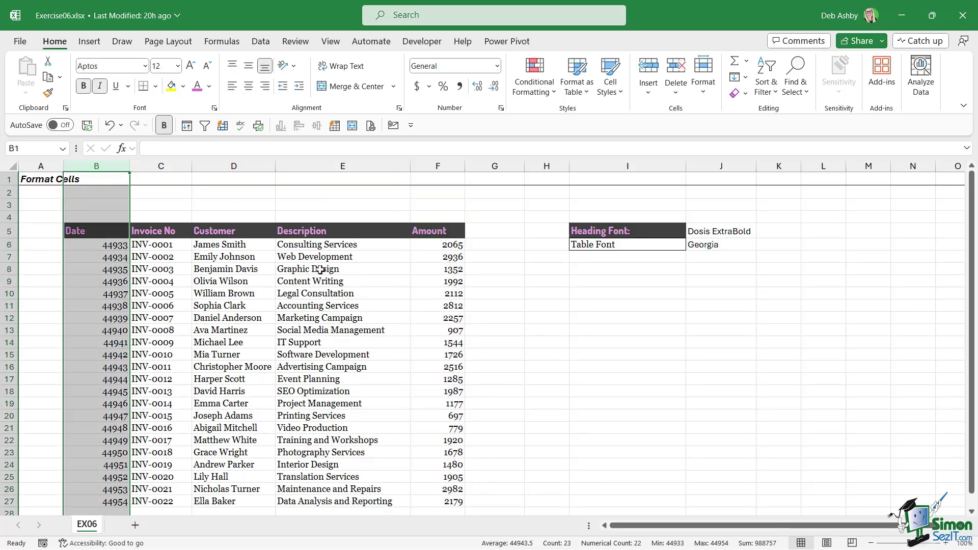
pyautogui.click(496, 66)
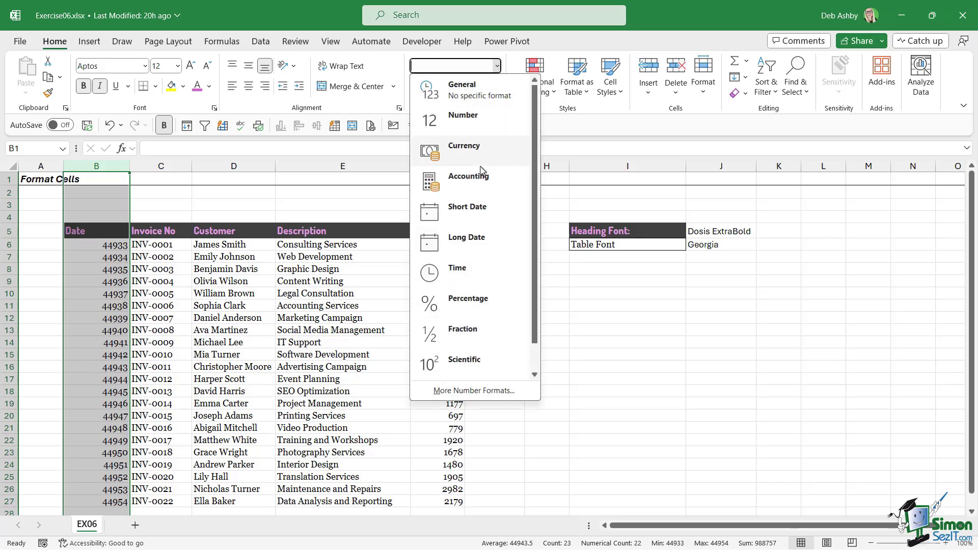
pyautogui.click(469, 214)
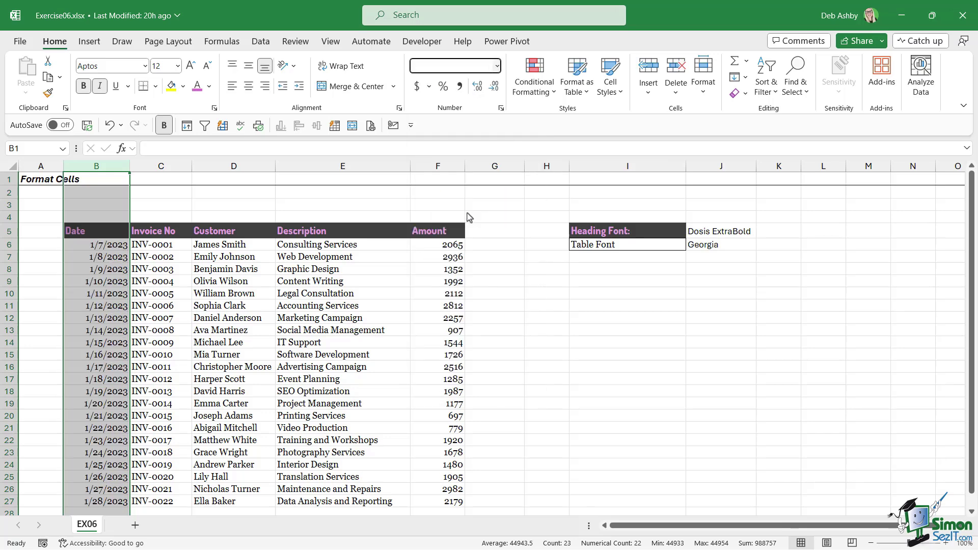
pyautogui.click(441, 165)
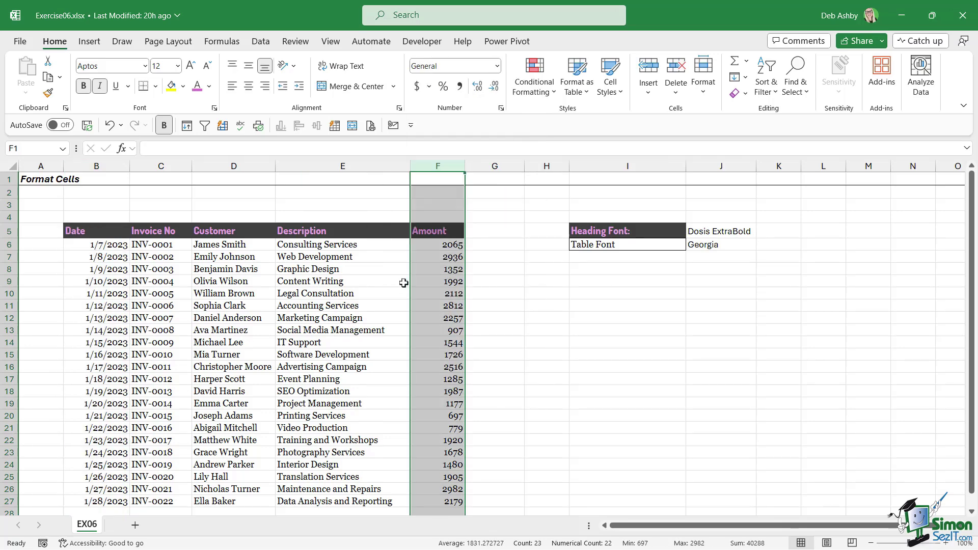
pyautogui.click(416, 86)
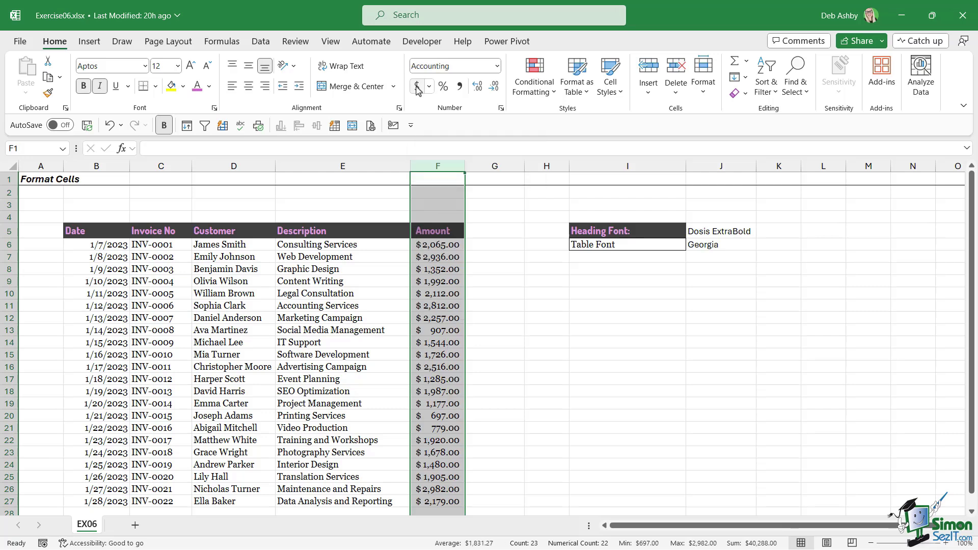
# Step: Fill the Amount values F6:F27 with a light theme colour
pyautogui.click(507, 256)
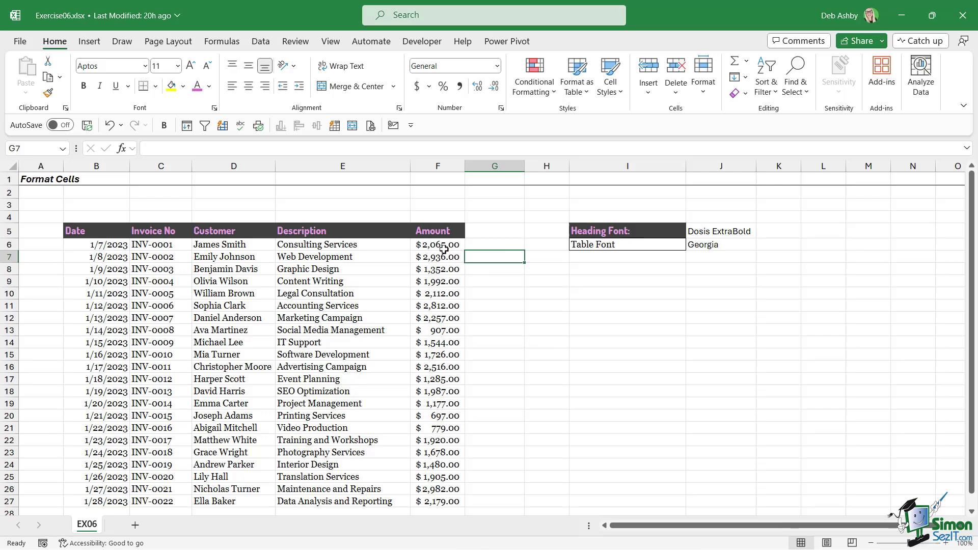
pyautogui.press('Left')
pyautogui.press('Up')
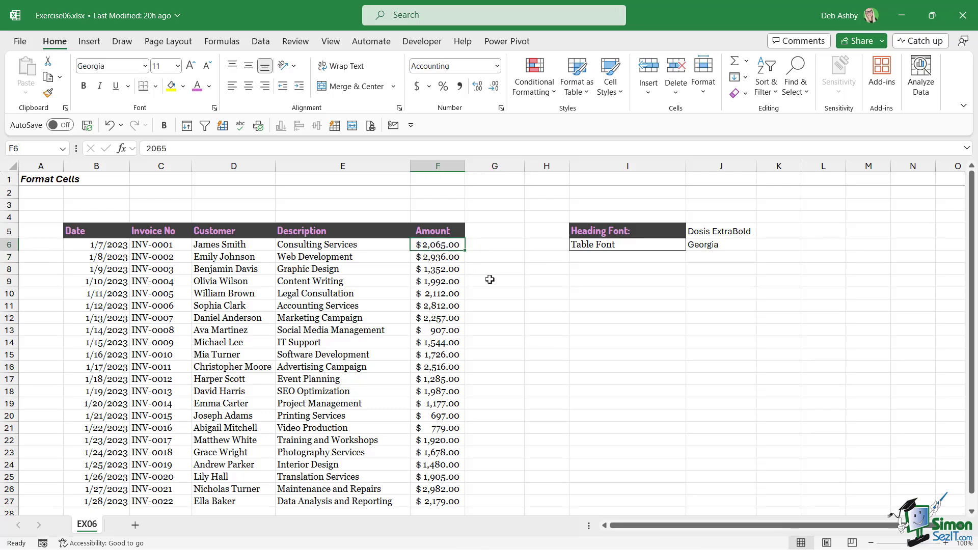
pyautogui.hotkey('ctrl', 'shift', 'Down')
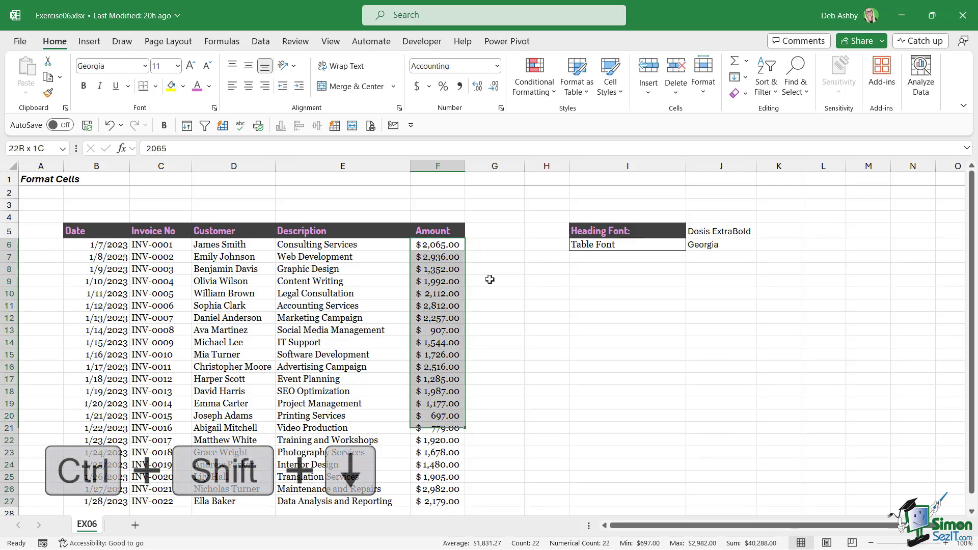
pyautogui.click(183, 87)
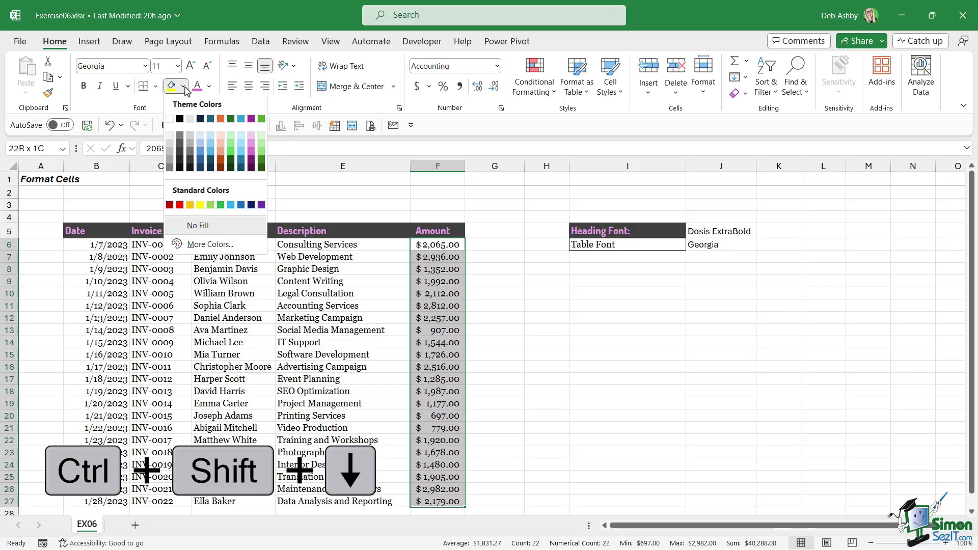
pyautogui.click(190, 119)
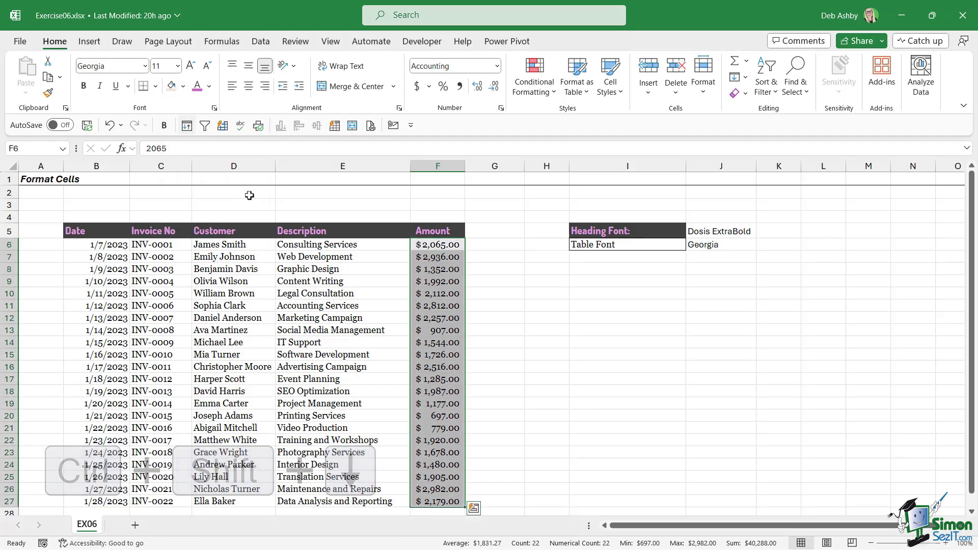
# Step: Apply All Borders to the entire invoice table selected with Ctrl+A
pyautogui.click(332, 269)
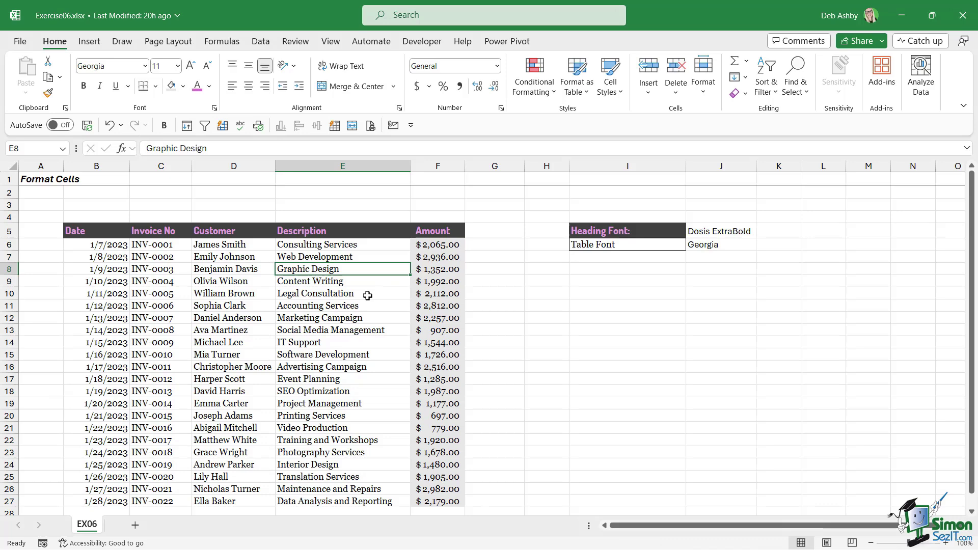
pyautogui.hotkey('ctrl', 'a')
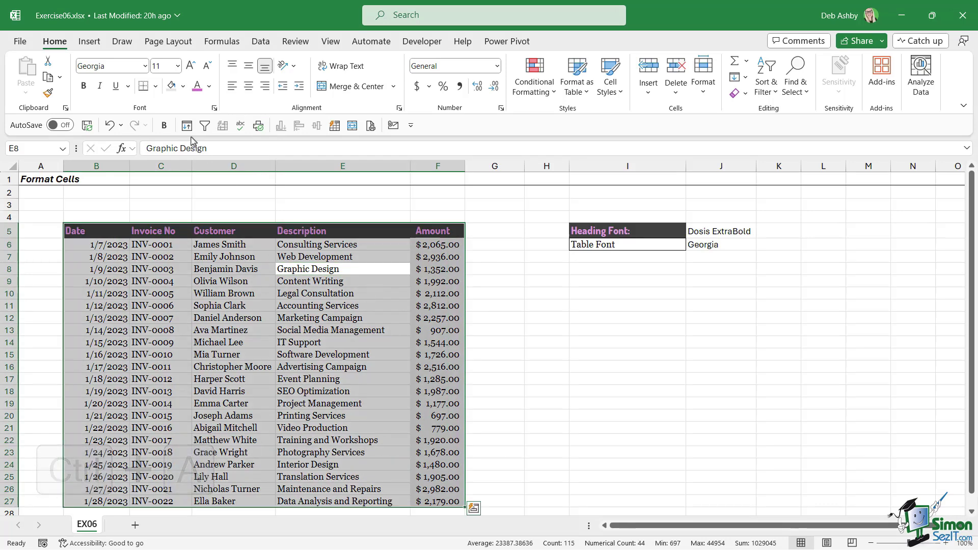
pyautogui.click(155, 87)
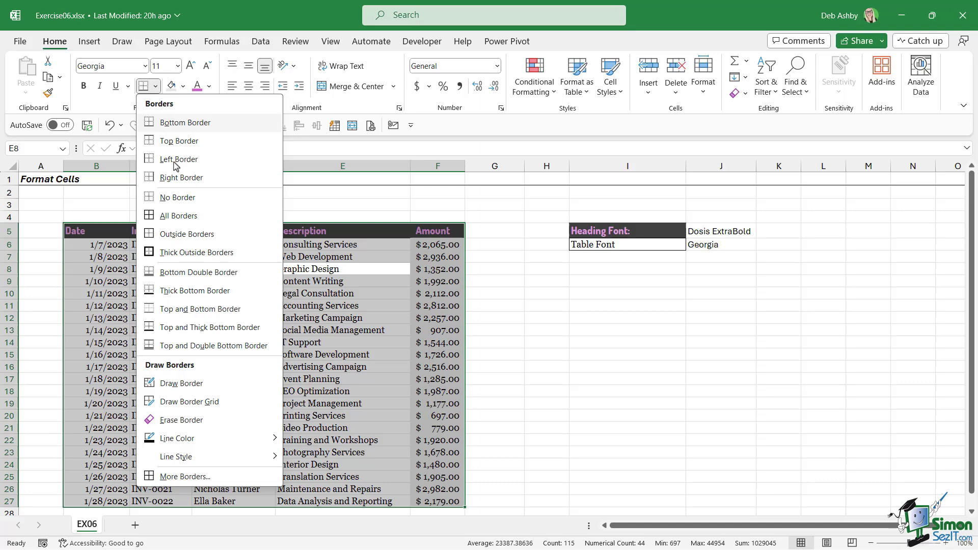
pyautogui.click(177, 217)
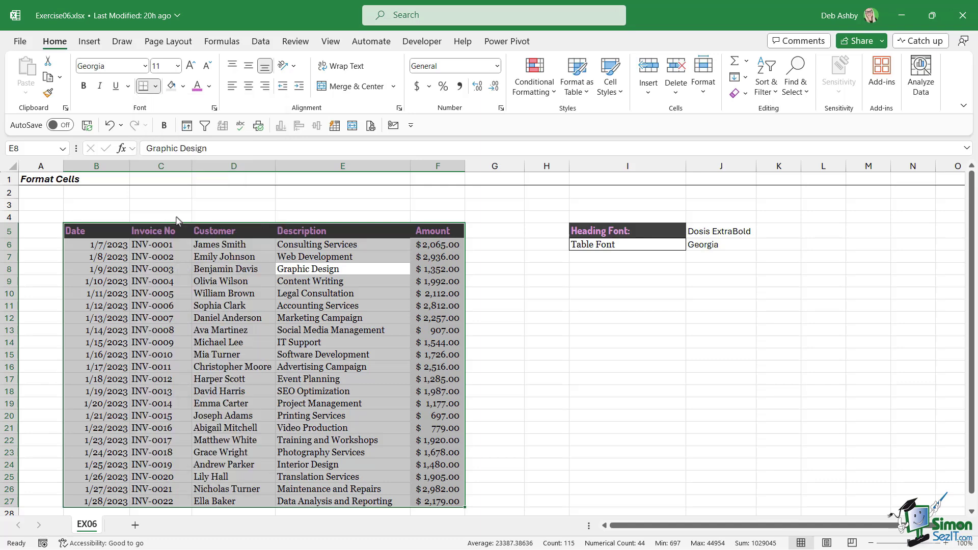
pyautogui.click(550, 346)
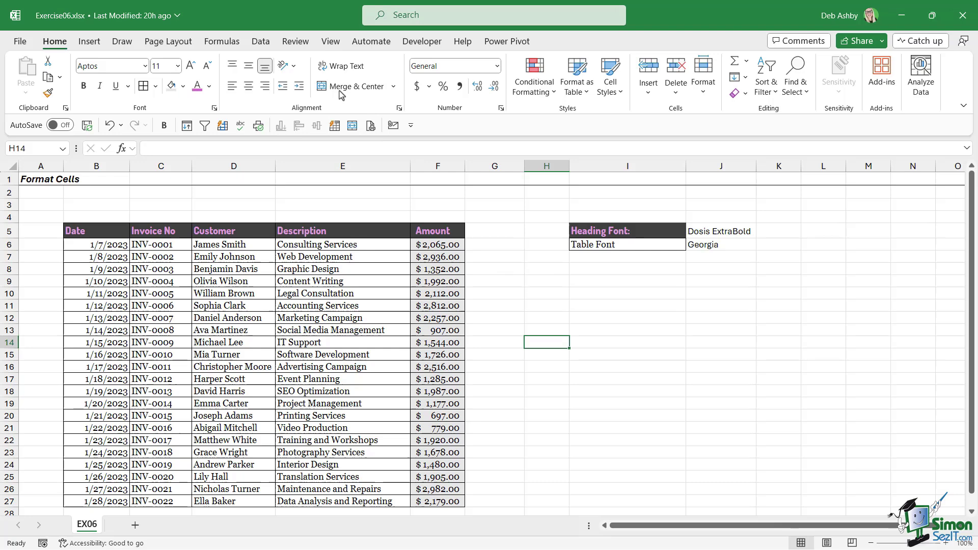
# Step: Turn off Gridlines in the View tab's Show group
pyautogui.click(331, 41)
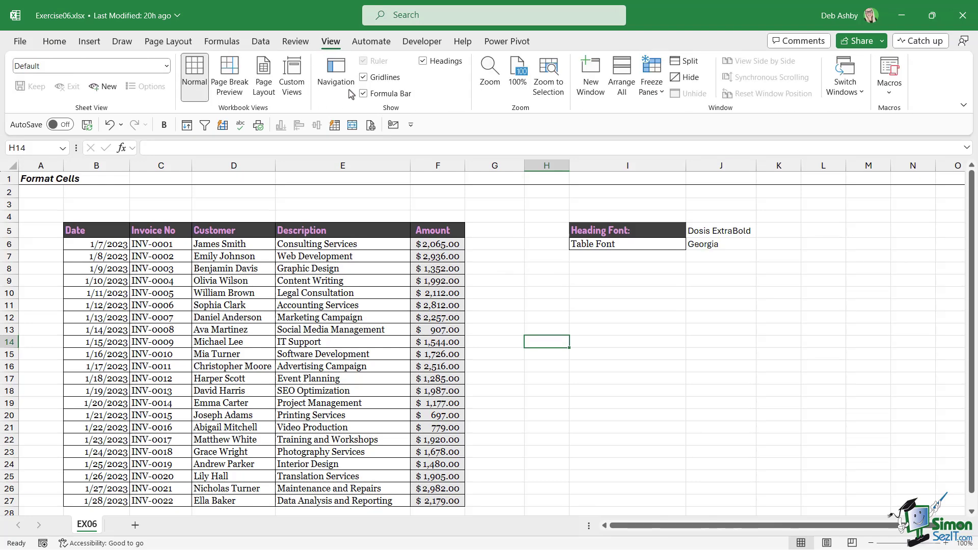
pyautogui.click(363, 77)
pyautogui.click(619, 330)
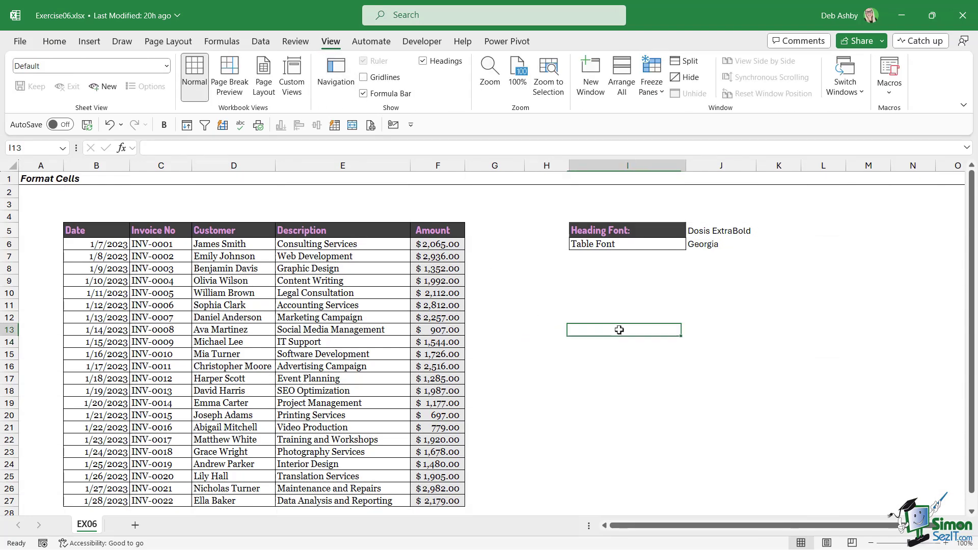
pyautogui.click(446, 247)
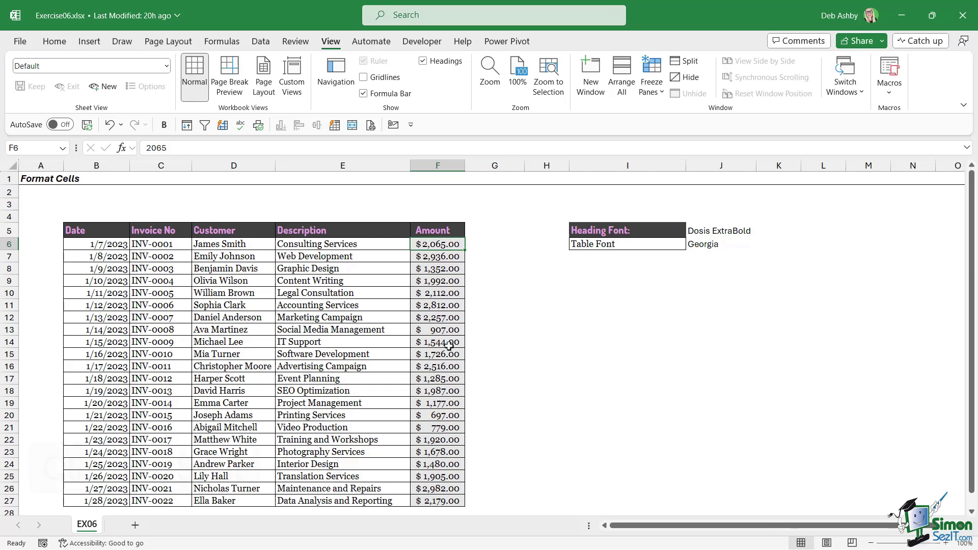
# Step: Select F6:F27 and set Find and Replace to search for cell F6's formatting
pyautogui.hotkey('ctrl', 'shift', 'Down')
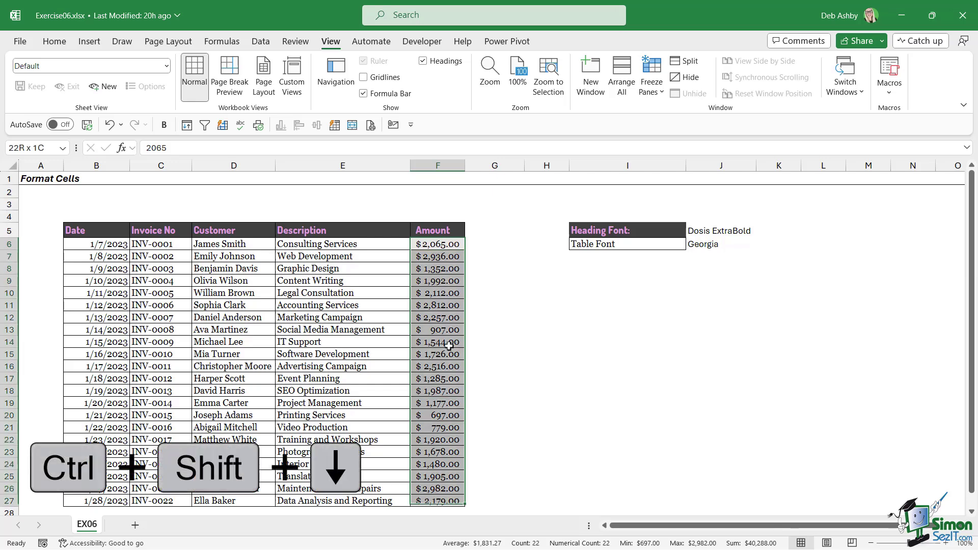
pyautogui.hotkey('ctrl', 'h')
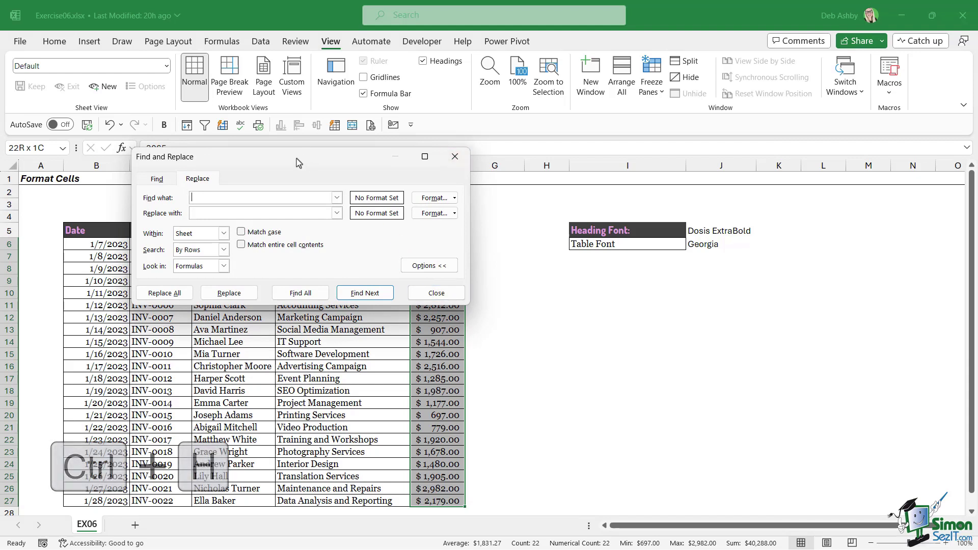
pyautogui.moveTo(304, 160); pyautogui.dragTo(222, 174)
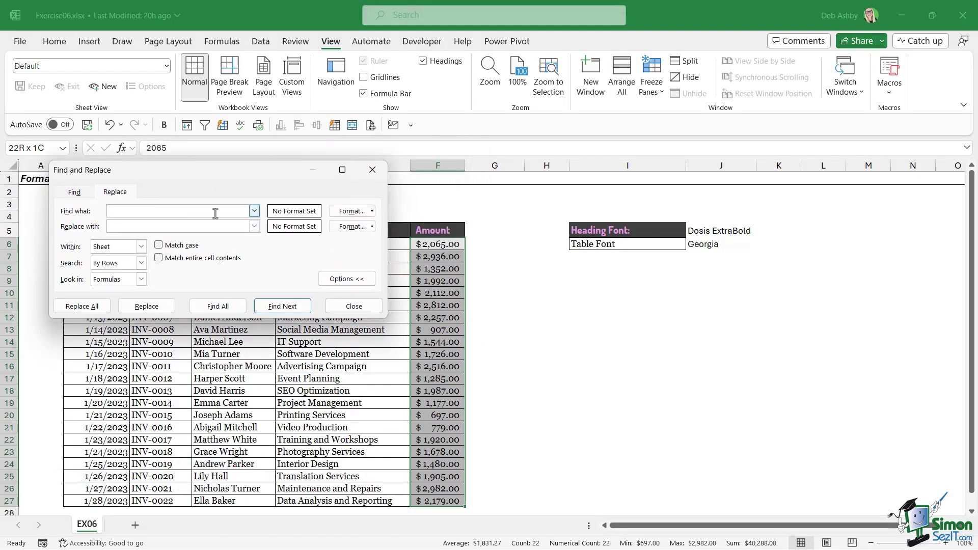
pyautogui.click(372, 211)
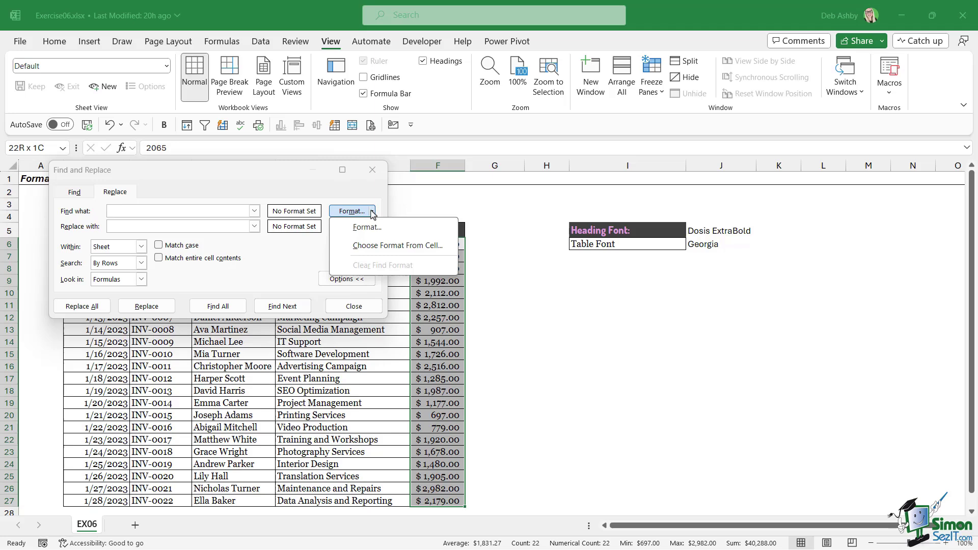
pyautogui.click(376, 247)
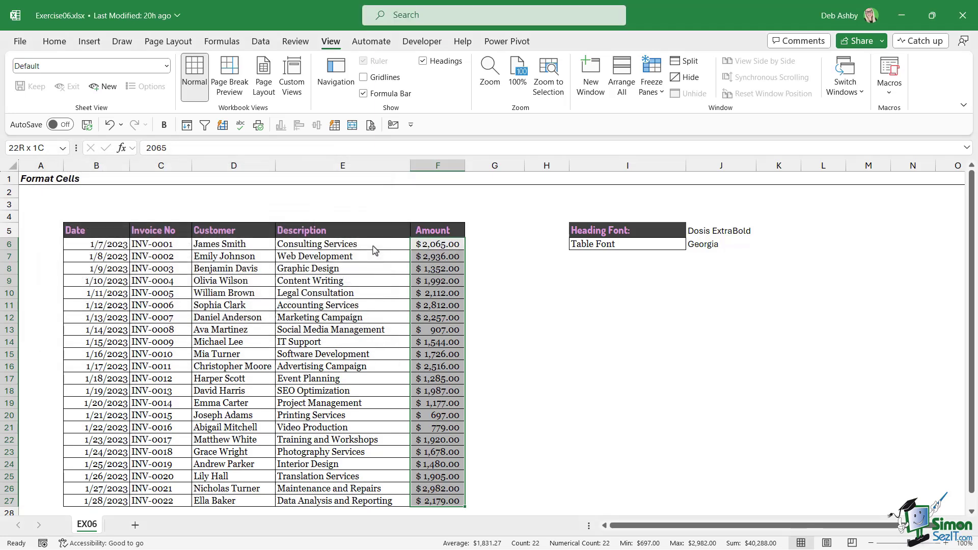
pyautogui.click(425, 245)
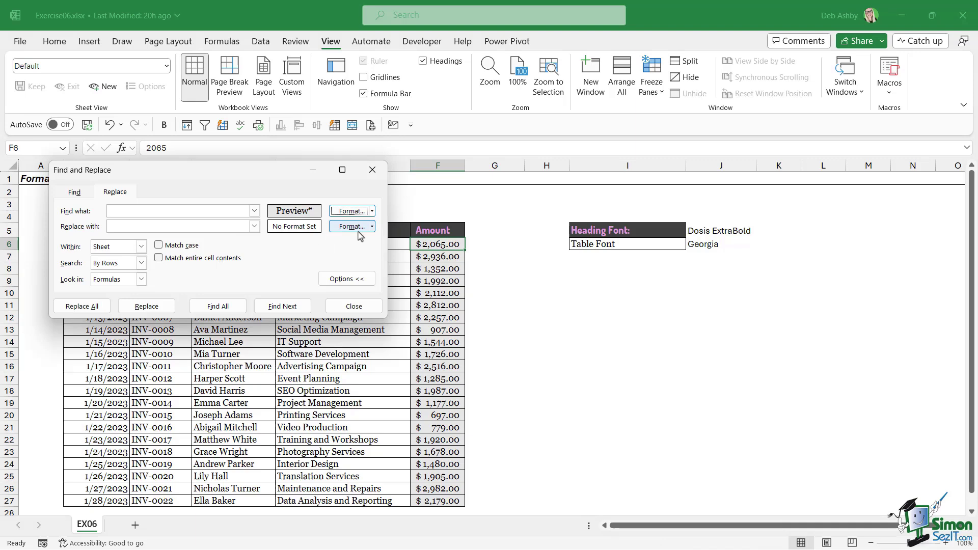
# Step: Define the replacement format as Georgia font with a light pink fill
pyautogui.click(373, 226)
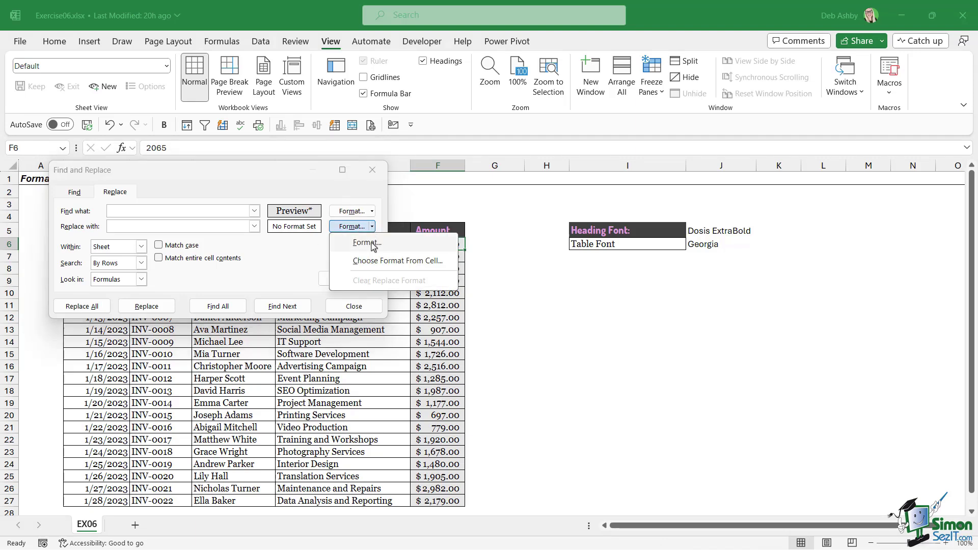
pyautogui.click(370, 244)
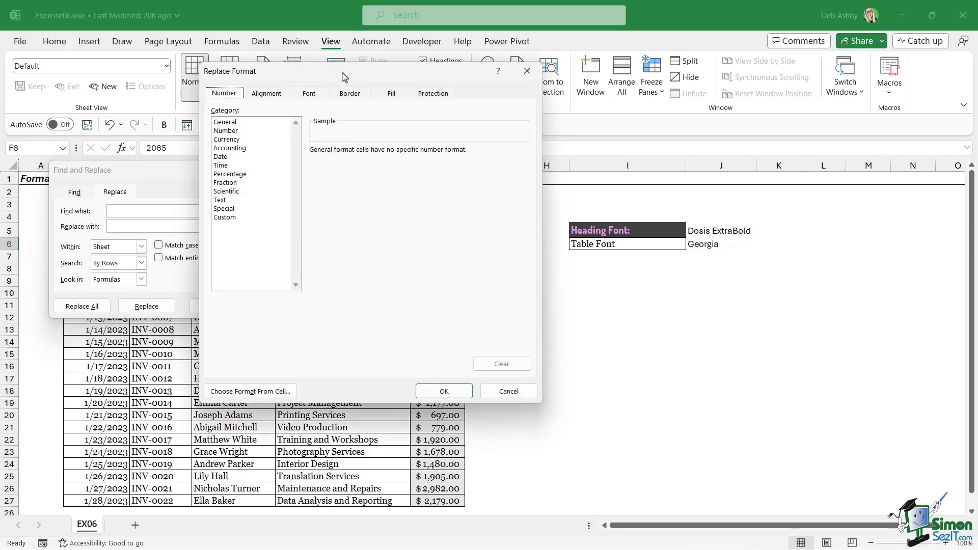
pyautogui.moveTo(343, 76); pyautogui.dragTo(182, 89)
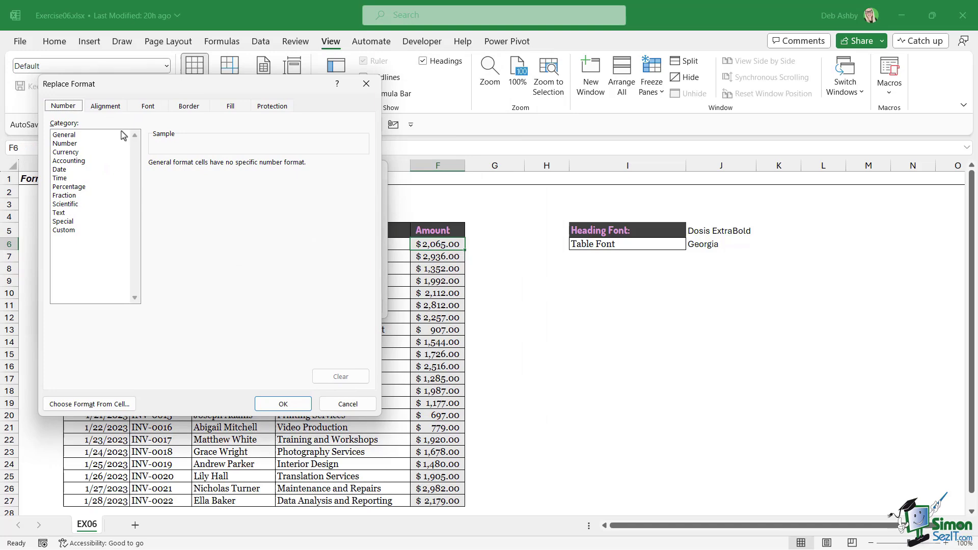
pyautogui.click(140, 109)
pyautogui.moveTo(185, 160); pyautogui.dragTo(187, 167)
pyautogui.scroll(5, 78, 186)
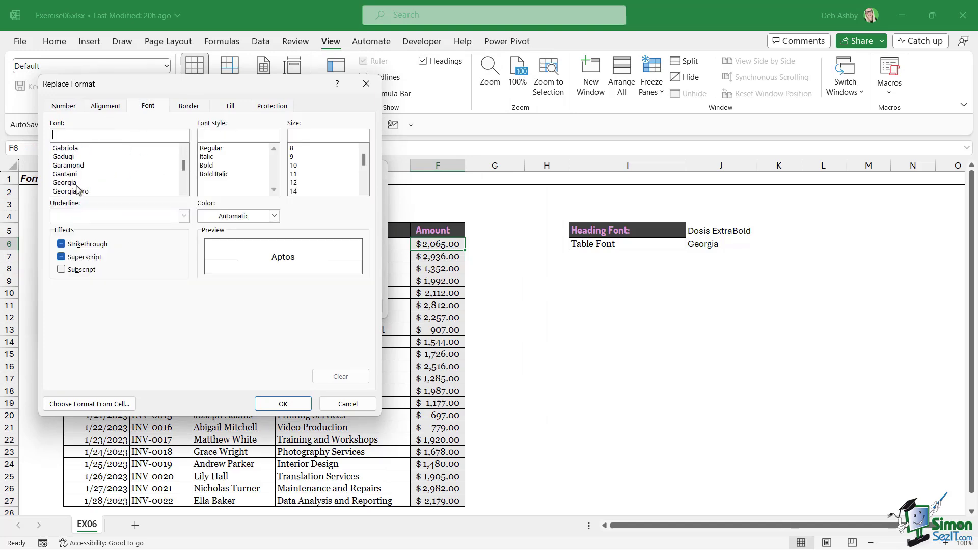
pyautogui.doubleClick(72, 183)
pyautogui.click(349, 226)
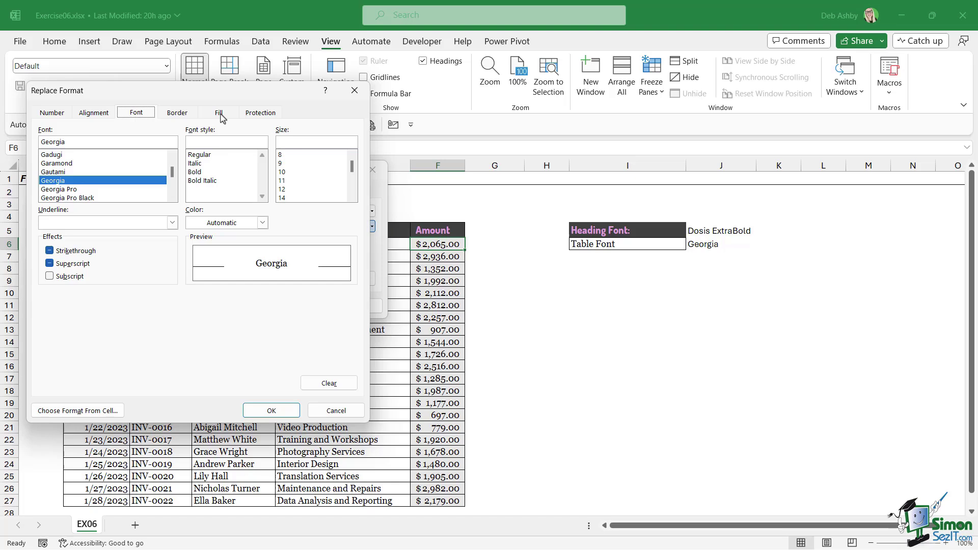
pyautogui.click(219, 113)
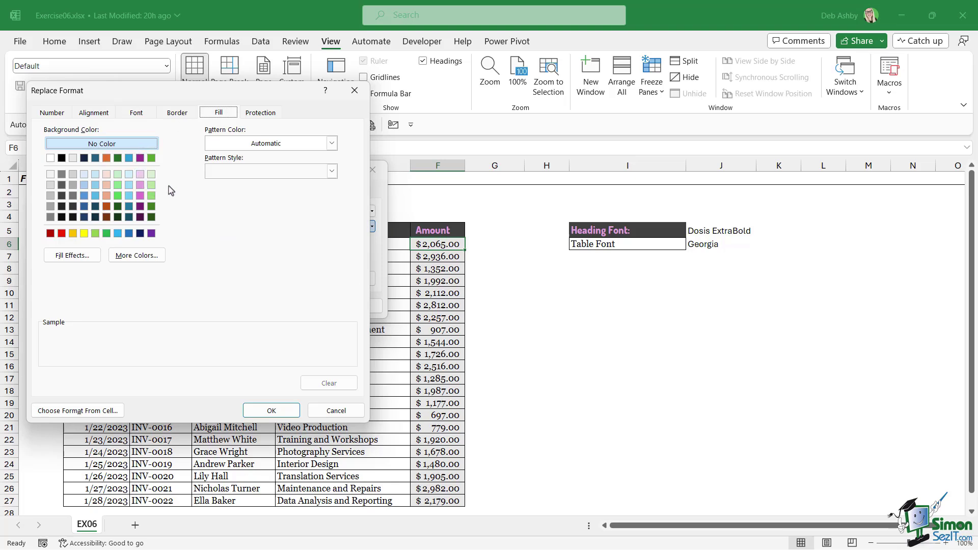
pyautogui.click(140, 174)
pyautogui.click(271, 410)
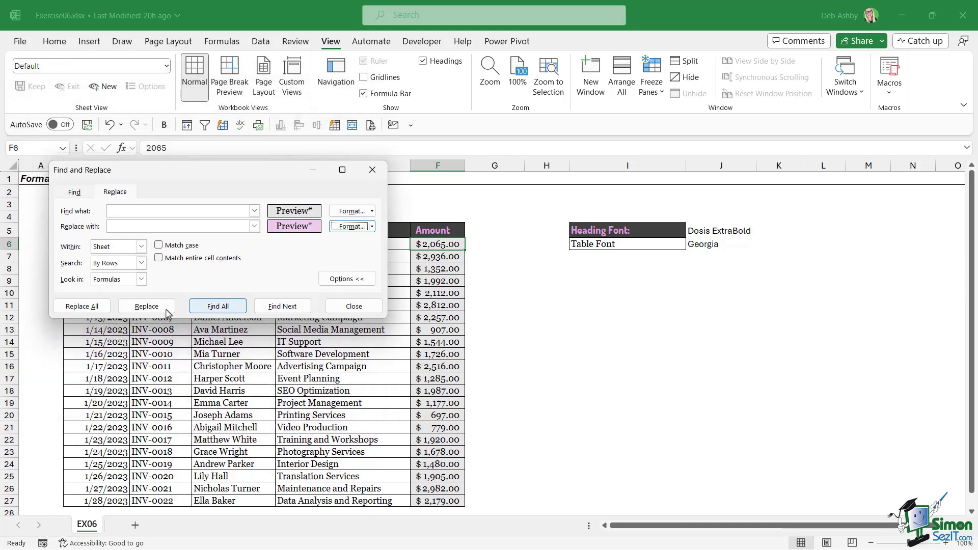
# Step: Replace All to apply the pink fill to the Amount cells, then close the dialog
pyautogui.click(71, 308)
pyautogui.click(297, 274)
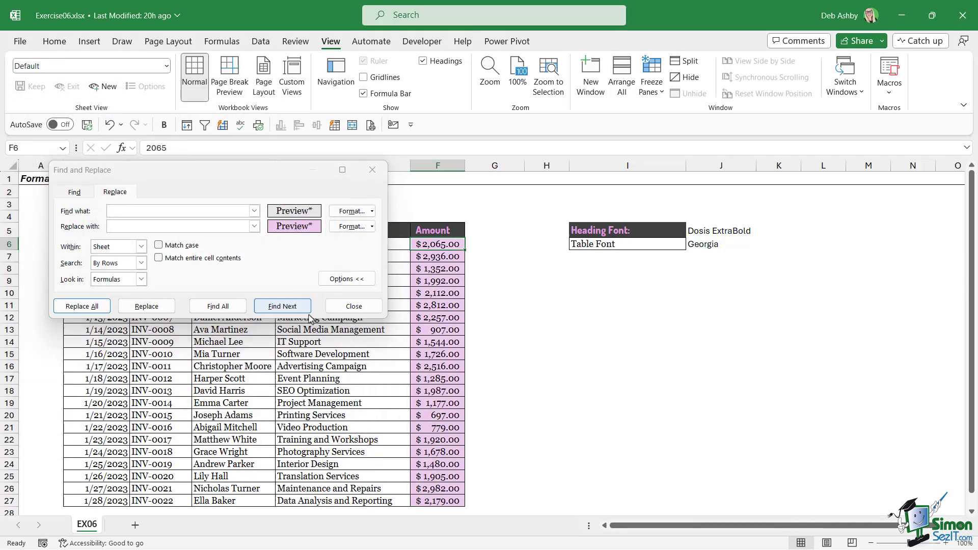
pyautogui.click(354, 306)
pyautogui.click(546, 313)
pyautogui.scroll(-2, 545, 312)
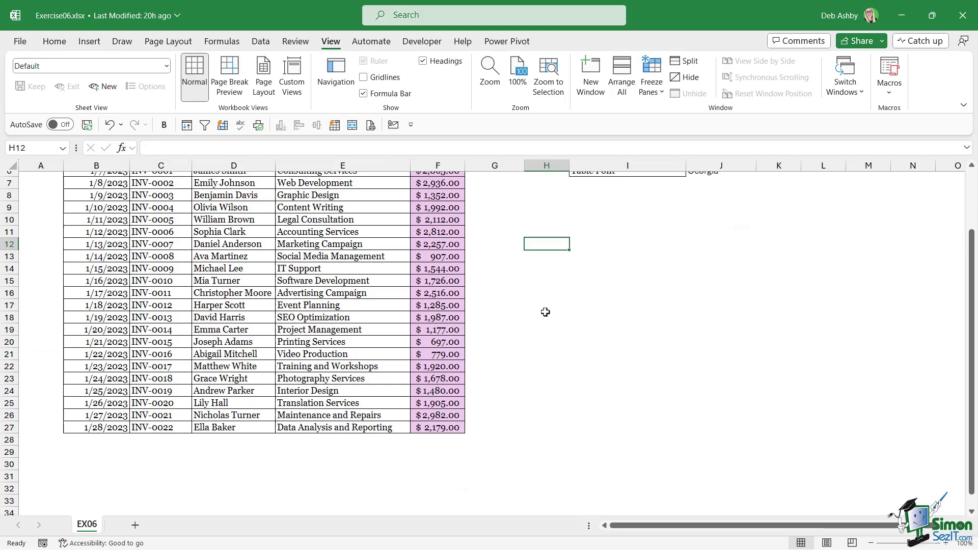
pyautogui.scroll(2, 545, 312)
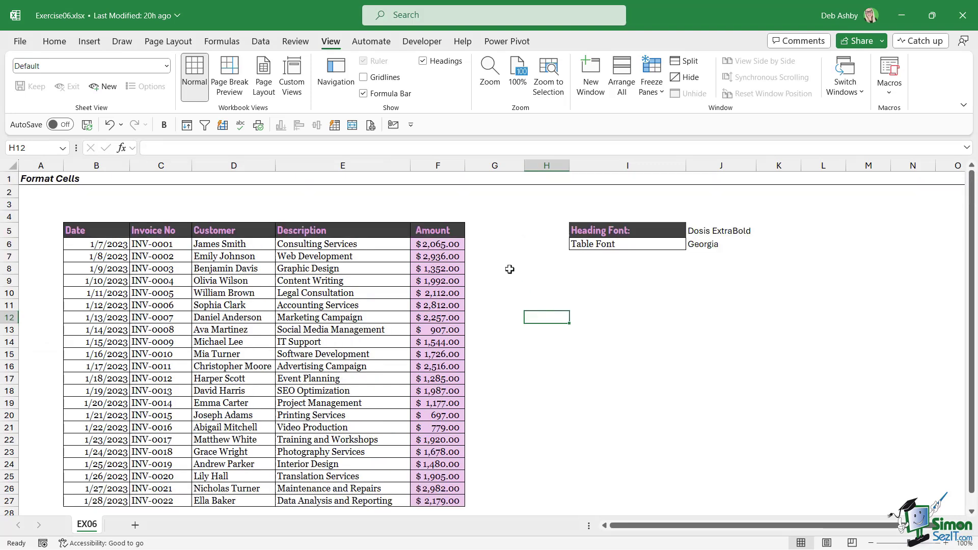